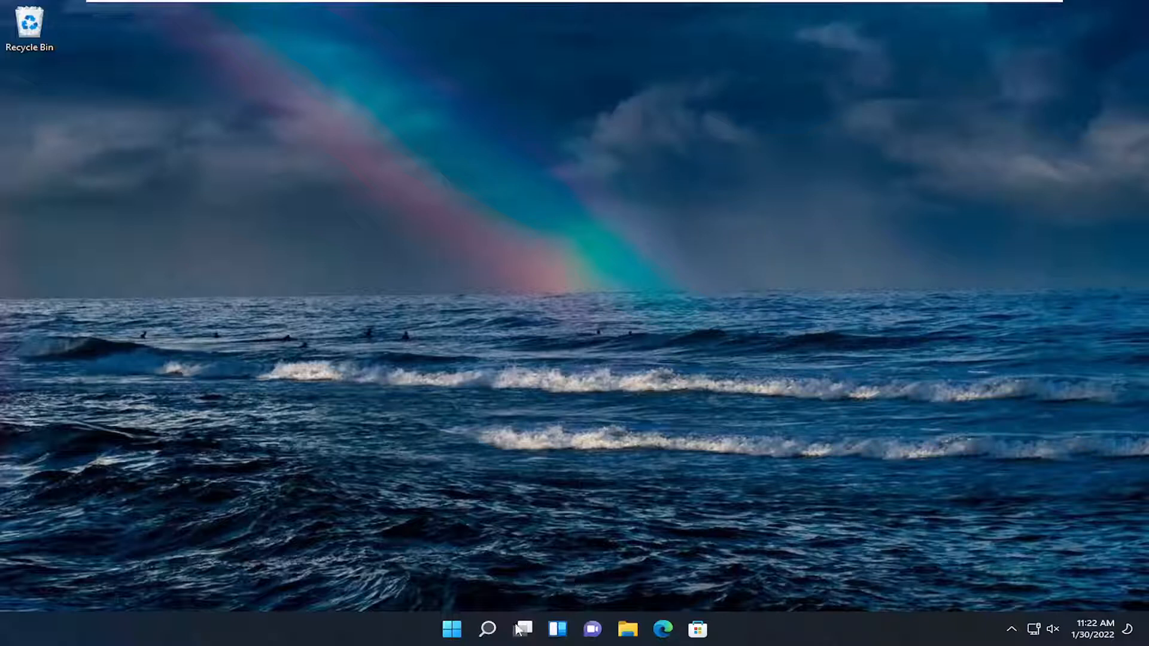
Search Windows for "group poli" and open the Edit group policy result
left_click(489, 630)
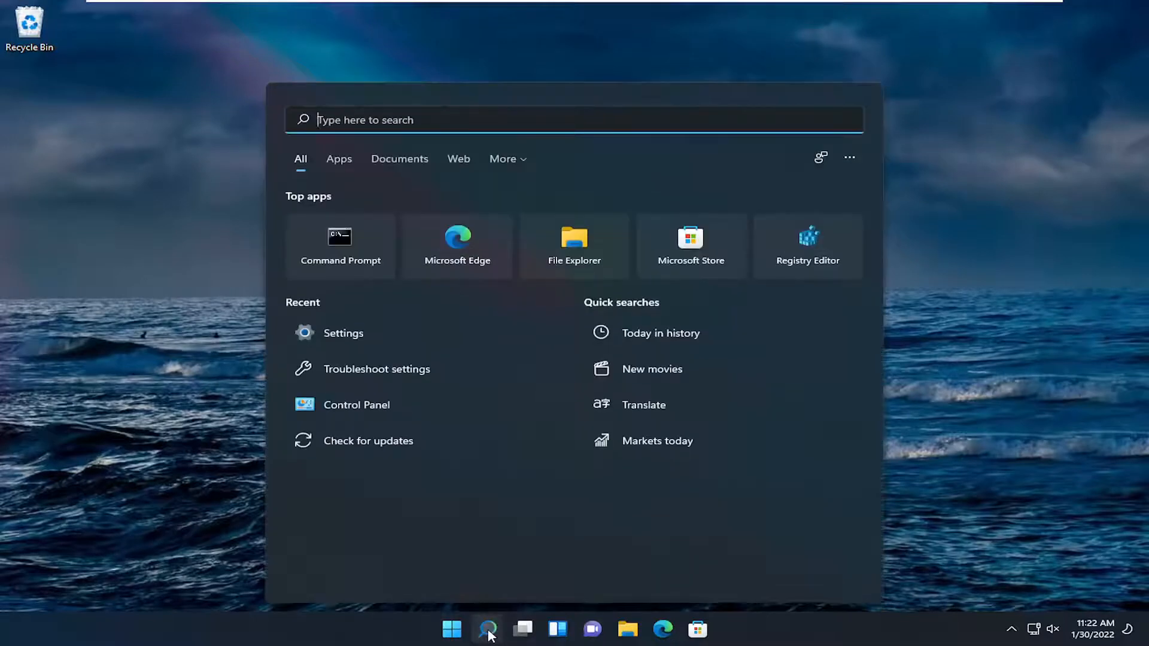
type("grou")
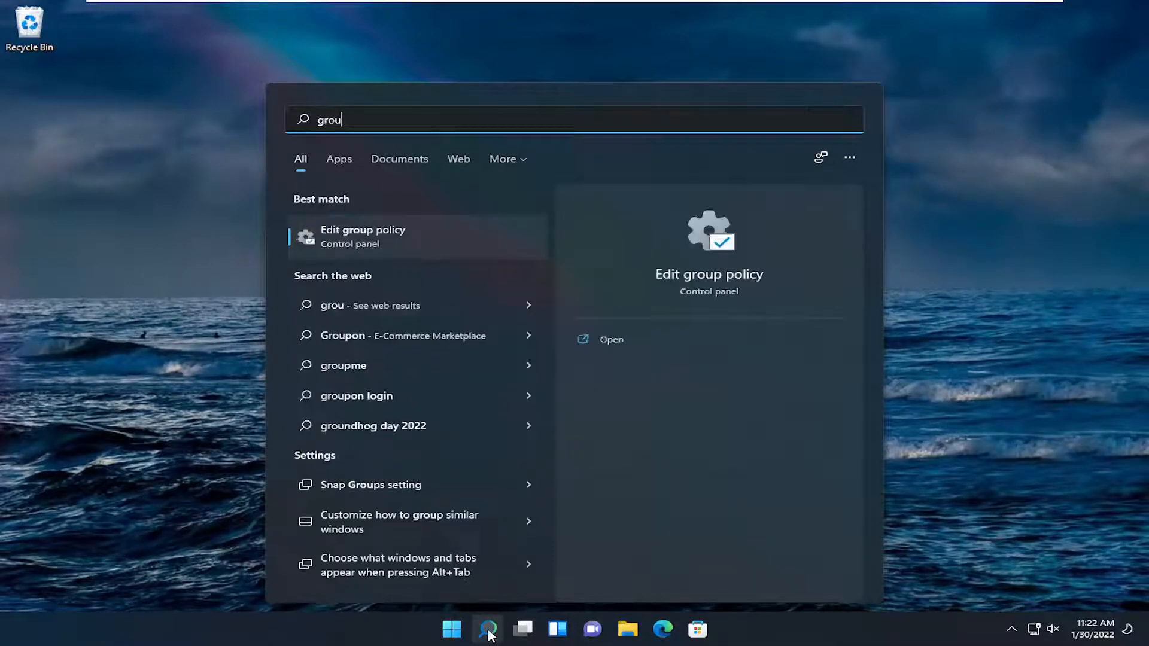
type("p poli")
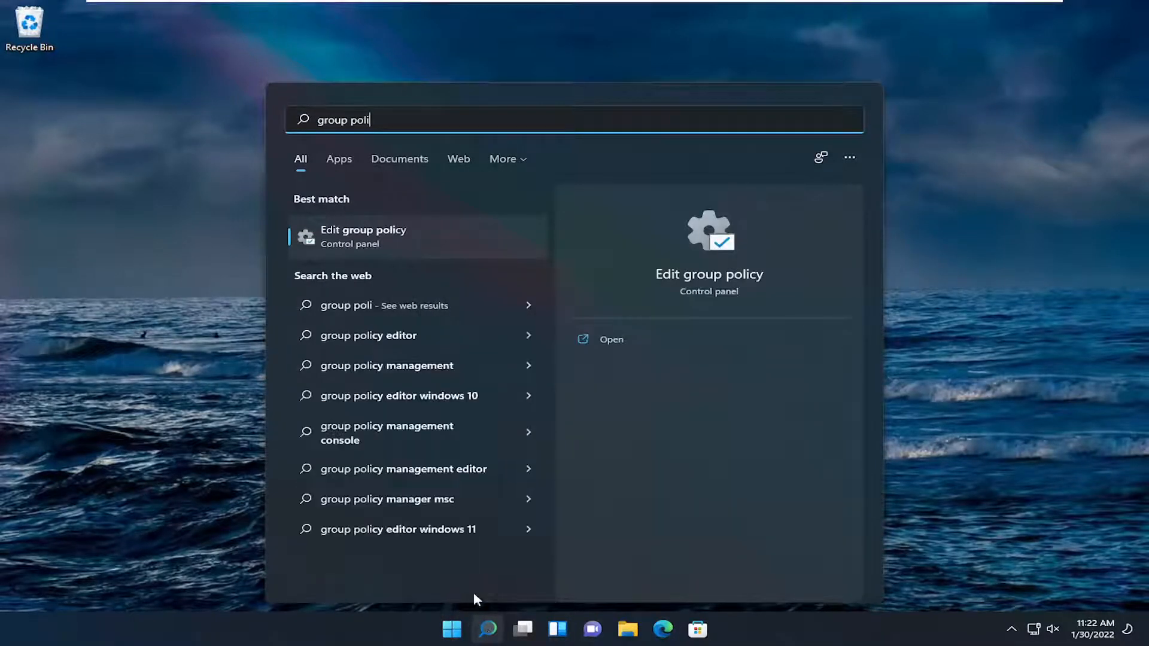
left_click(380, 235)
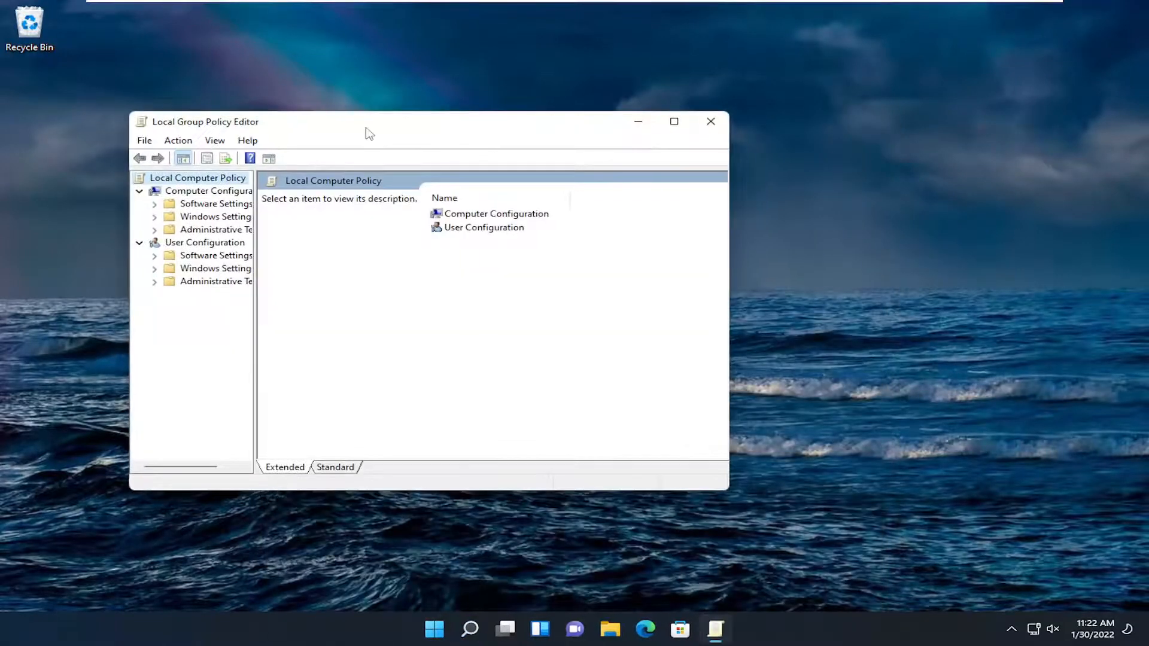
Reposition and enlarge the Local Group Policy Editor window and widen its policy tree so the folder names are readable
left_click_drag(367, 127, 478, 70)
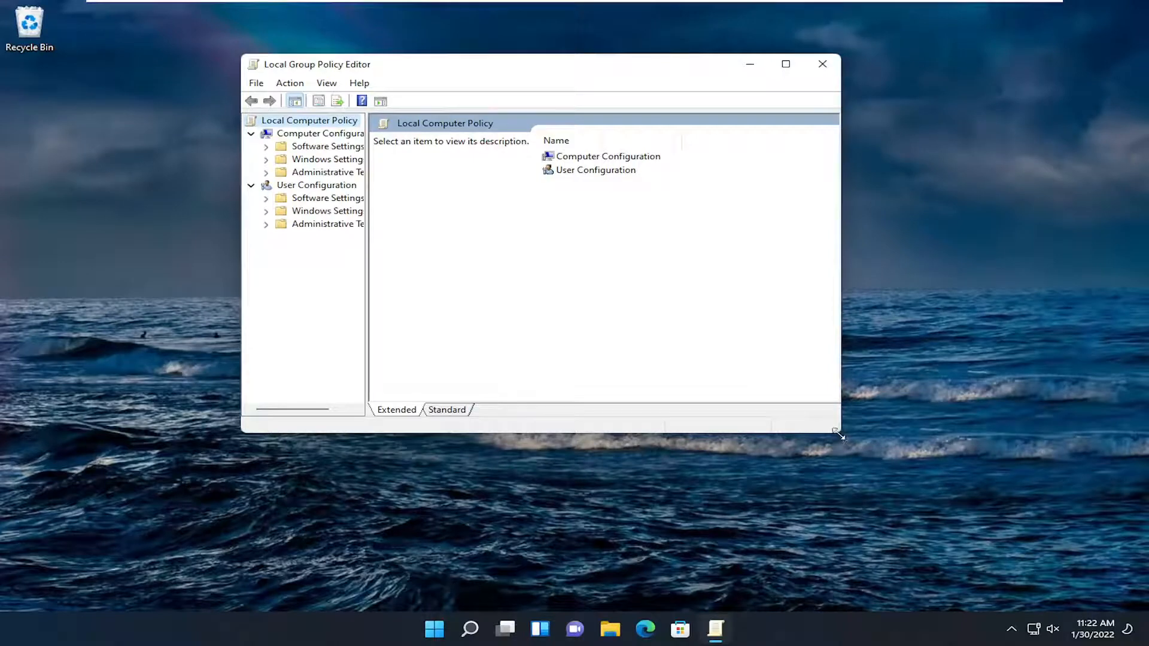
left_click_drag(839, 436, 935, 558)
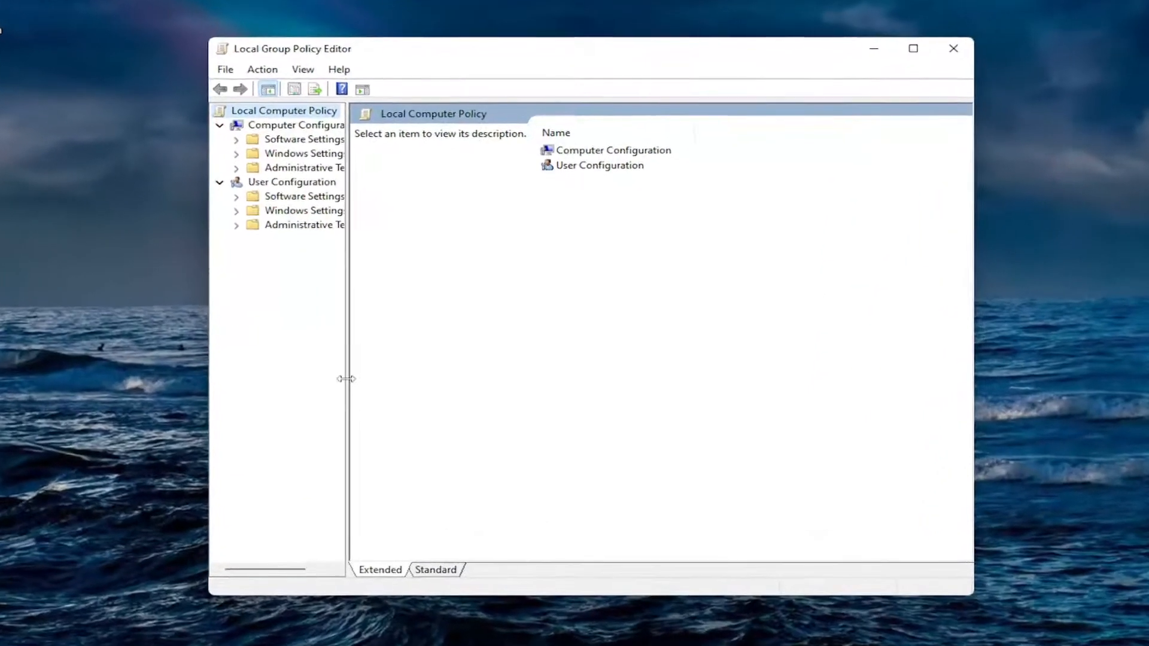
left_click_drag(346, 379, 441, 389)
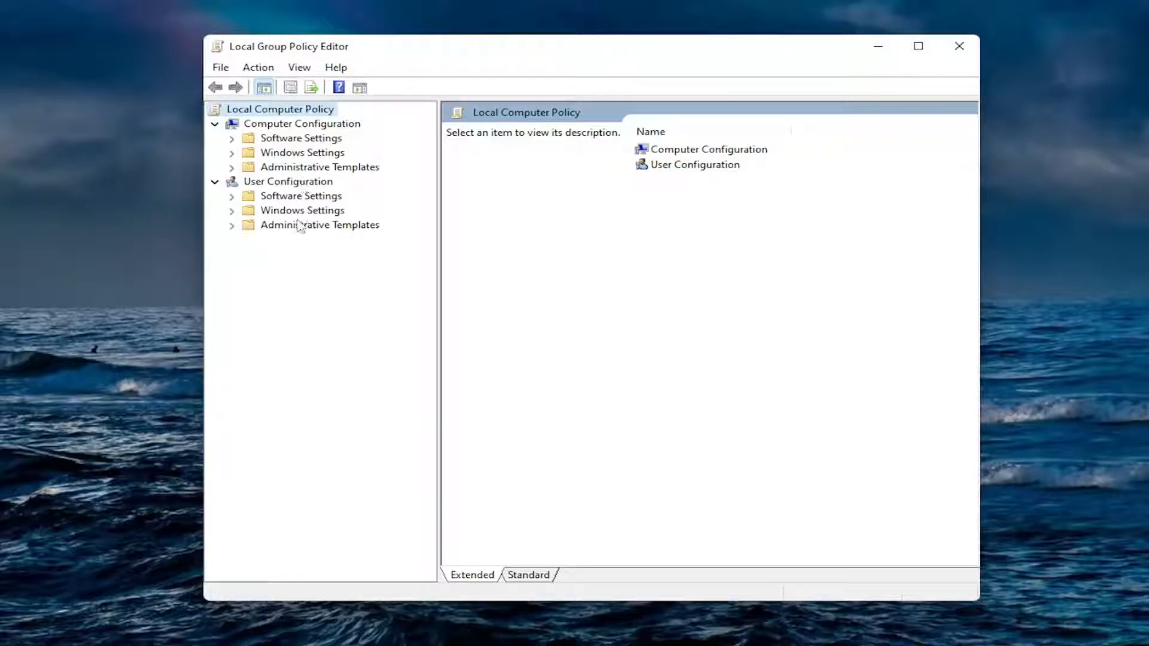
Open the "Remove Clock from the system notification area" policy in User Configuration > Administrative Templates > Start Menu and Taskbar
double_click(316, 226)
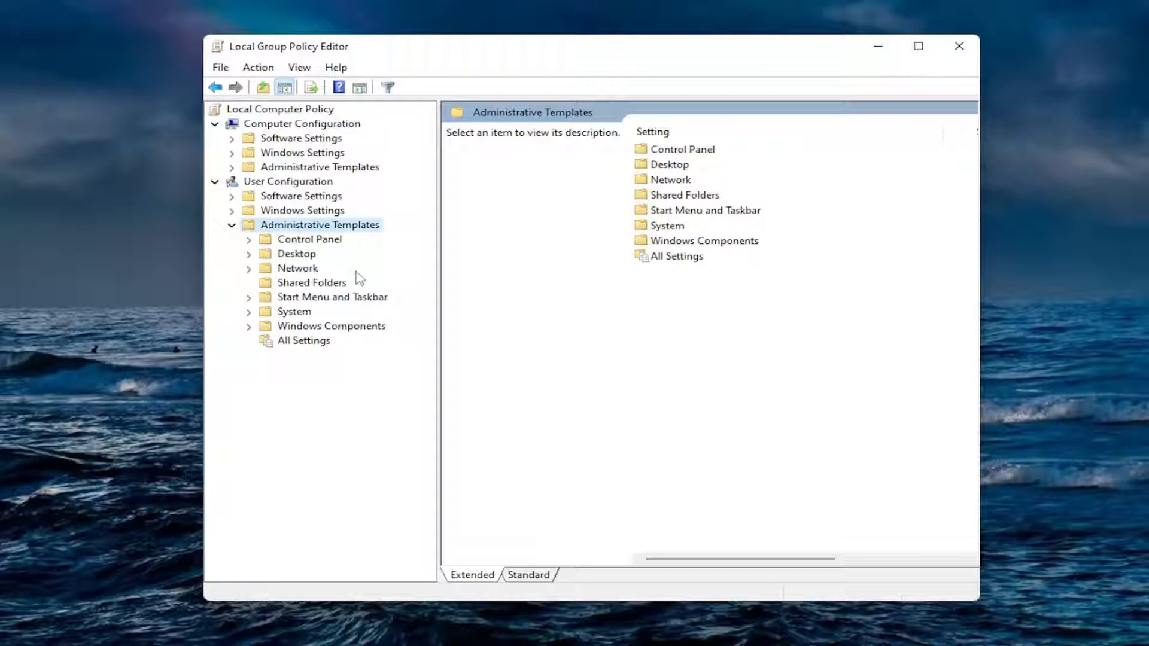
left_click(314, 299)
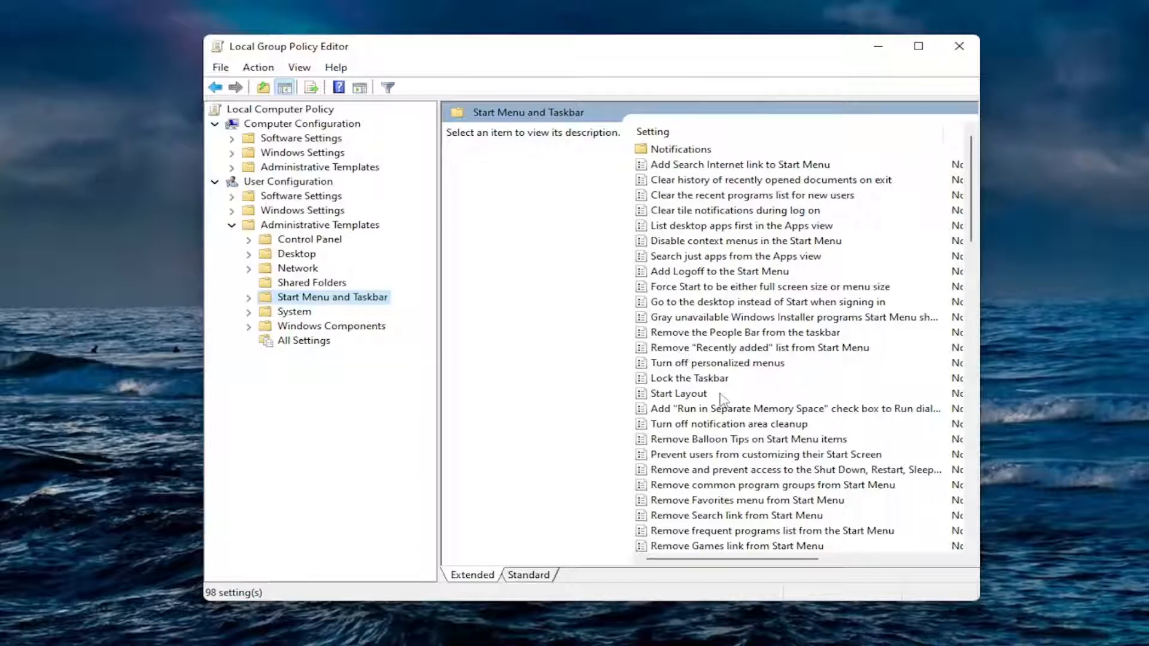
scroll(723, 400, "down", 4)
scroll(723, 399, "down", 5)
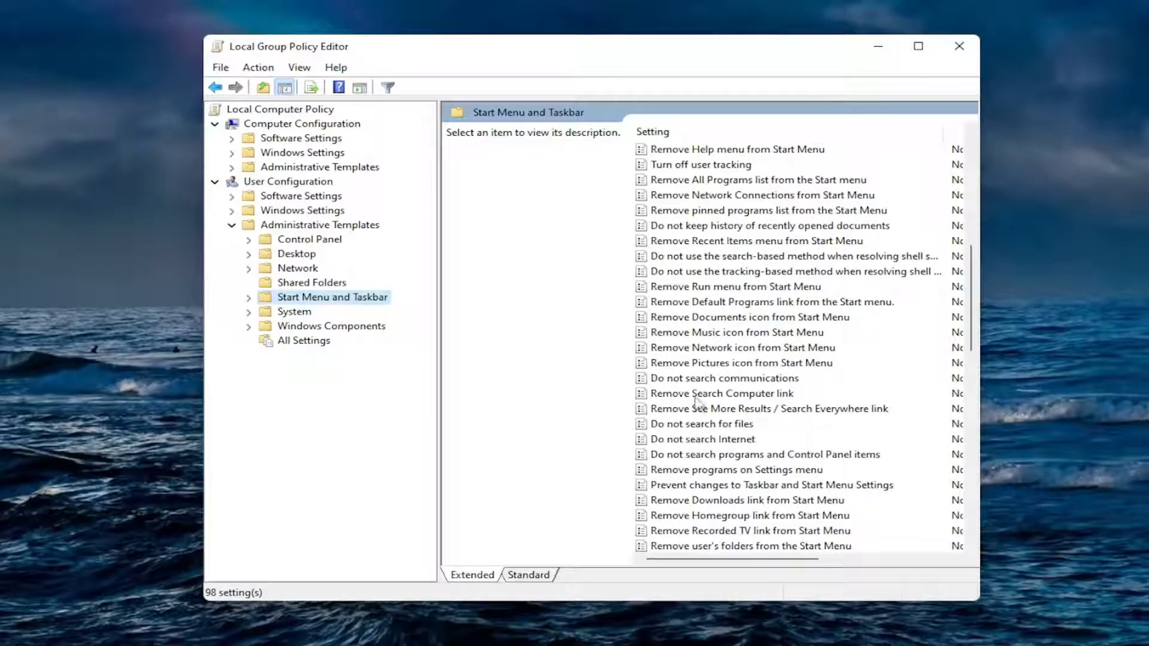
scroll(699, 405, "down", 2)
left_click(703, 502)
scroll(713, 419, "down", 2)
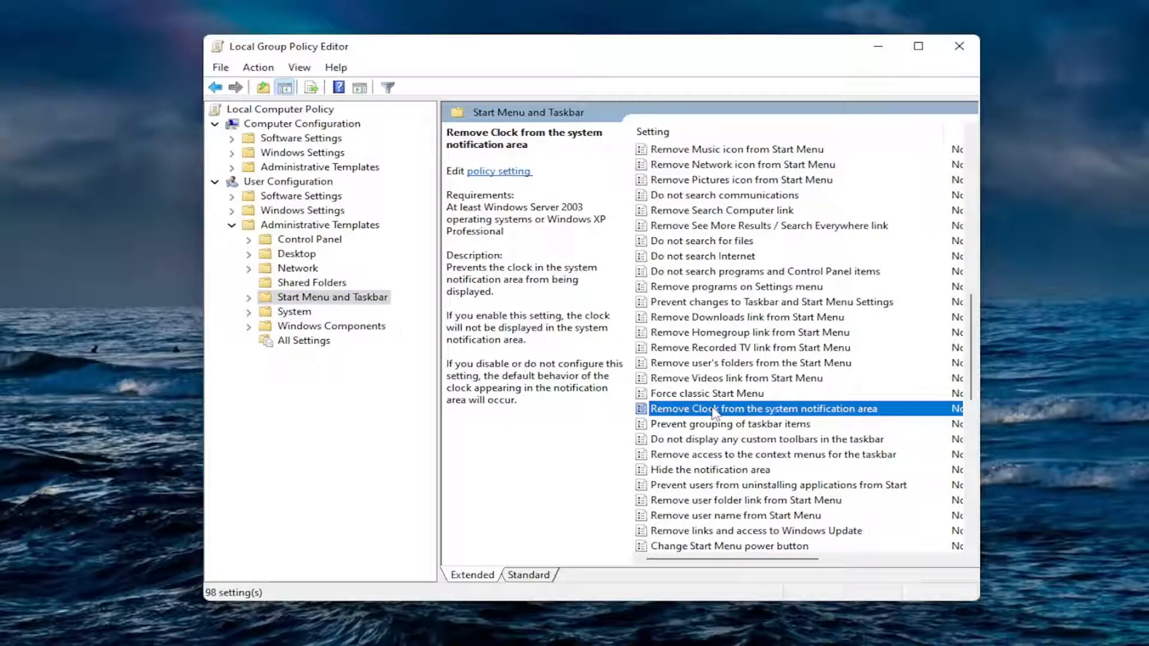
double_click(714, 409)
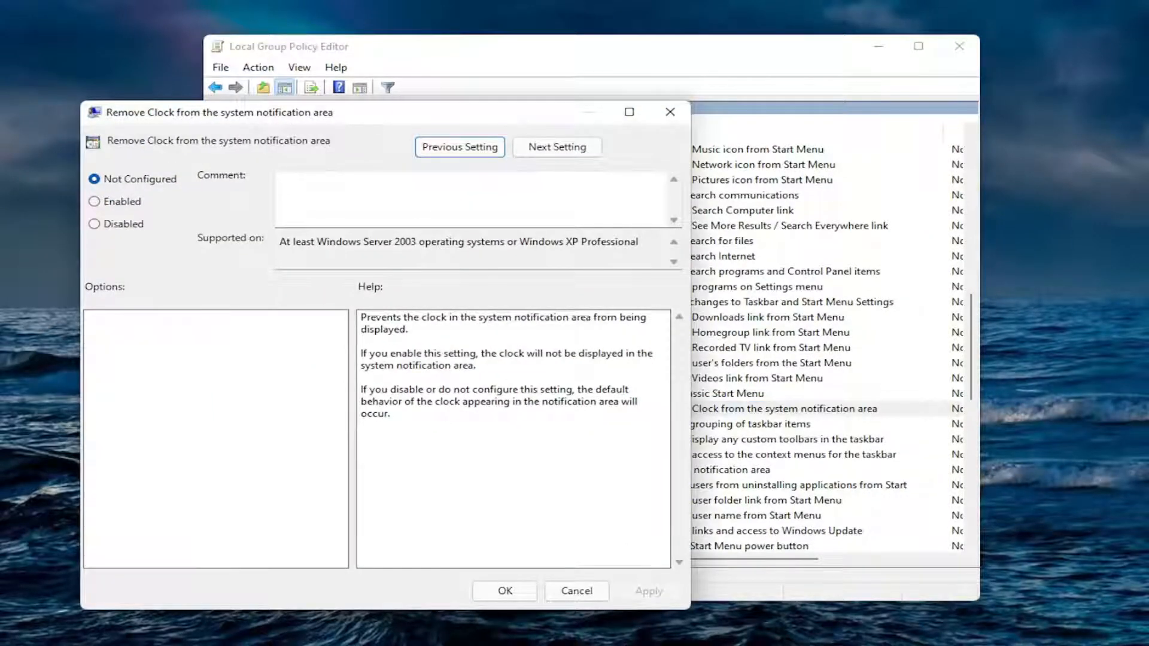
Set the clock removal policy to Enabled, apply it and close its settings
left_click_drag(360, 112, 499, 69)
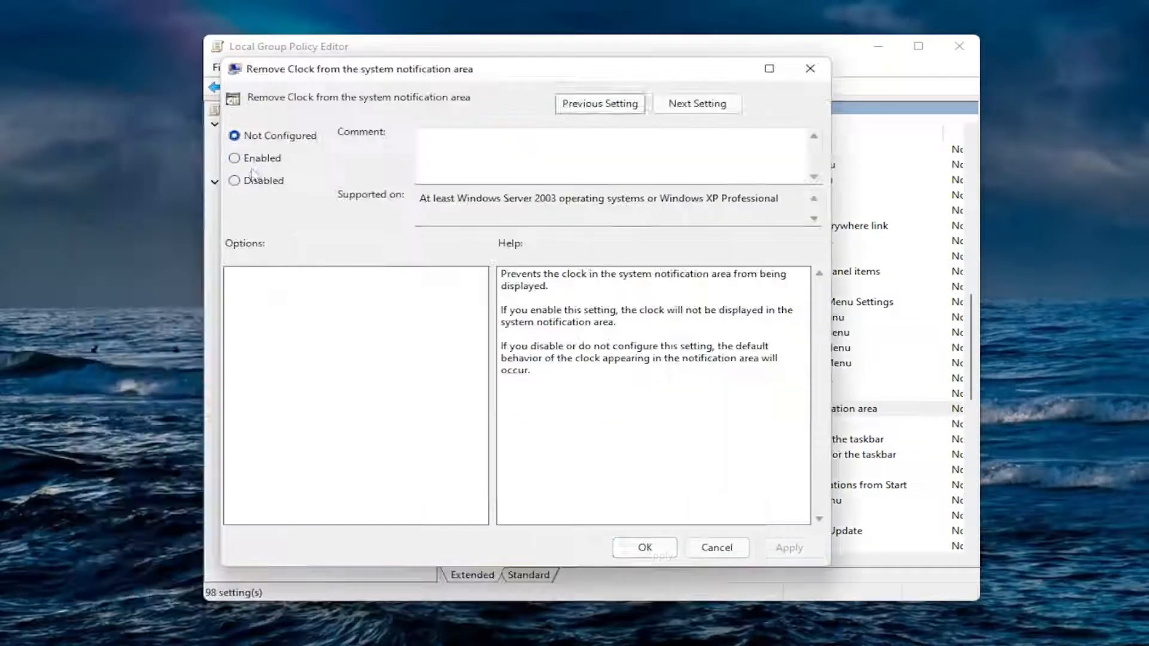
left_click(235, 158)
left_click(789, 547)
left_click(645, 548)
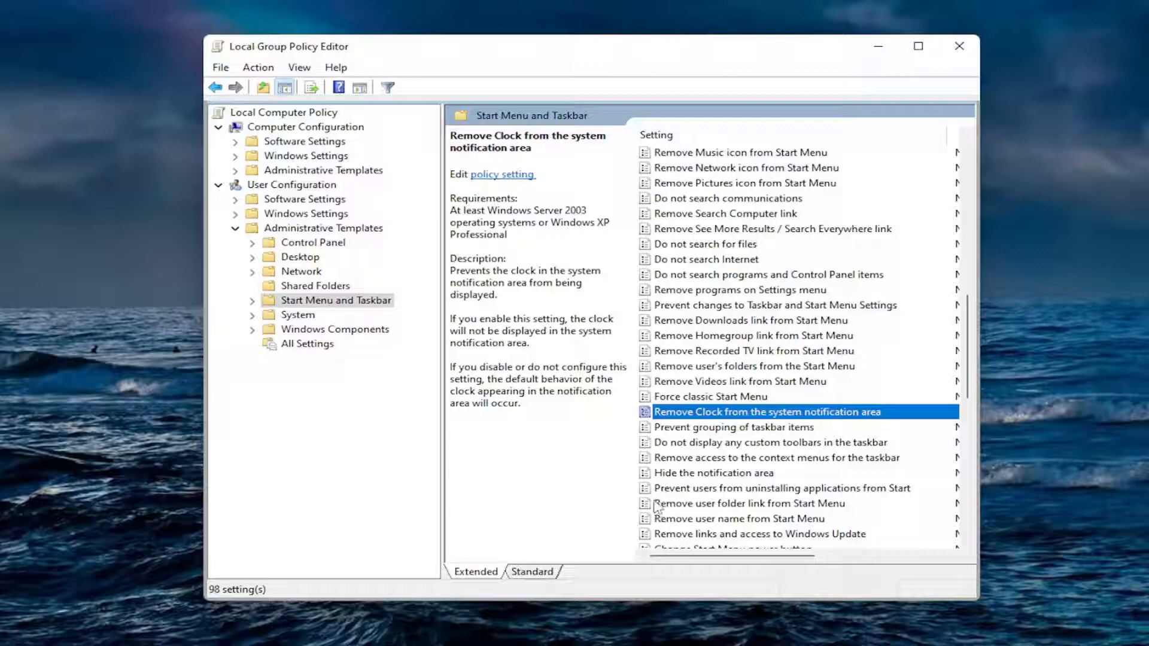
Reopen the "Remove Clock from the system notification area" policy and set it back to Not Configured
double_click(693, 413)
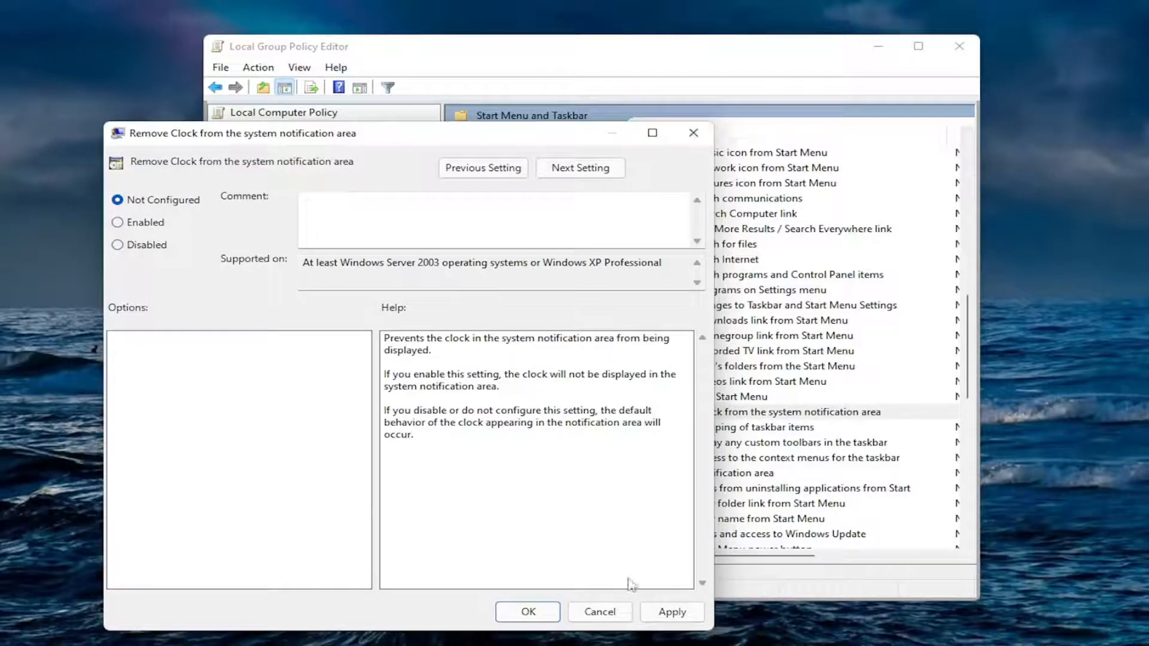
left_click(527, 611)
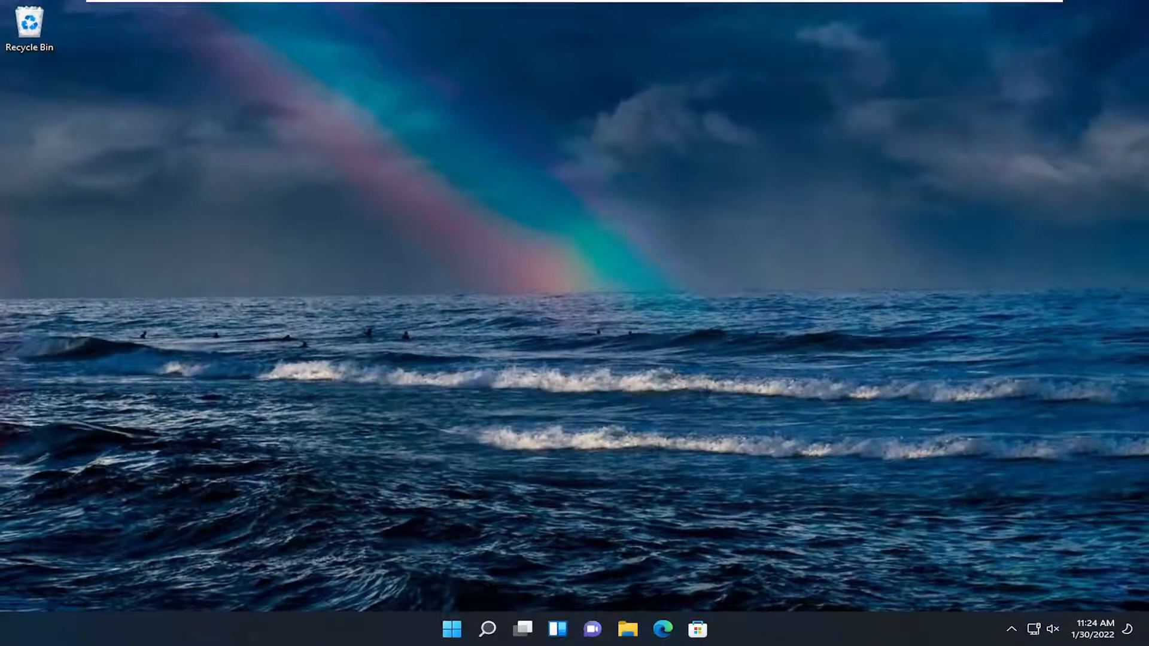
Search Windows for "regedit", run Registry Editor as administrator and approve the User Account Control request
left_click(491, 628)
type("re")
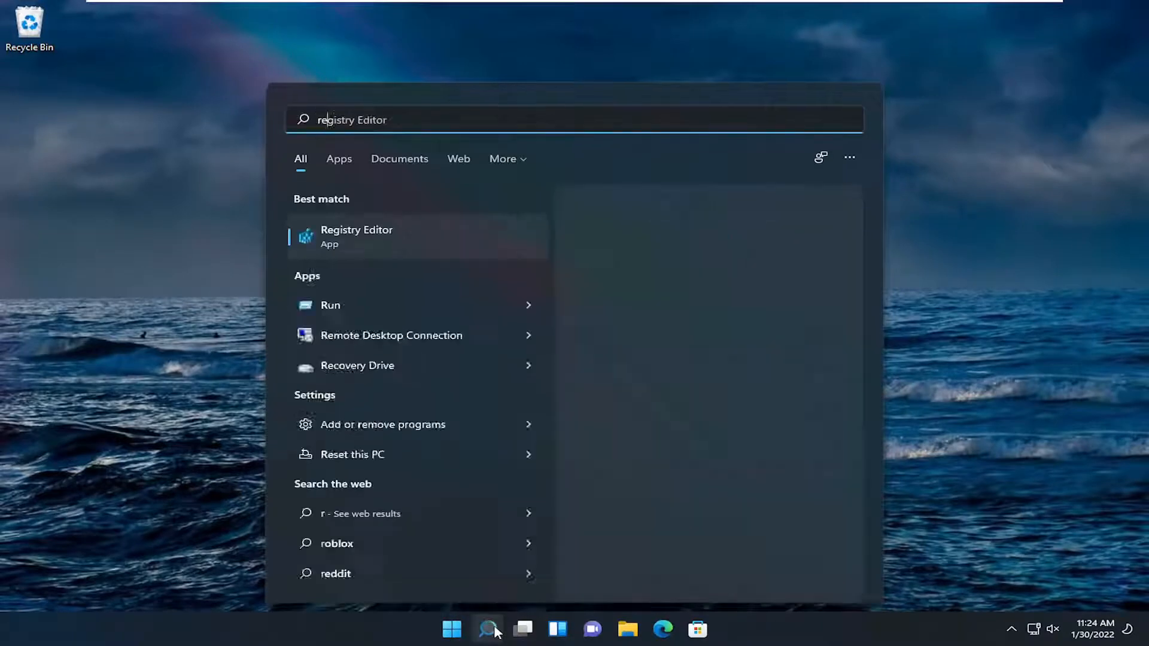
type("gedit")
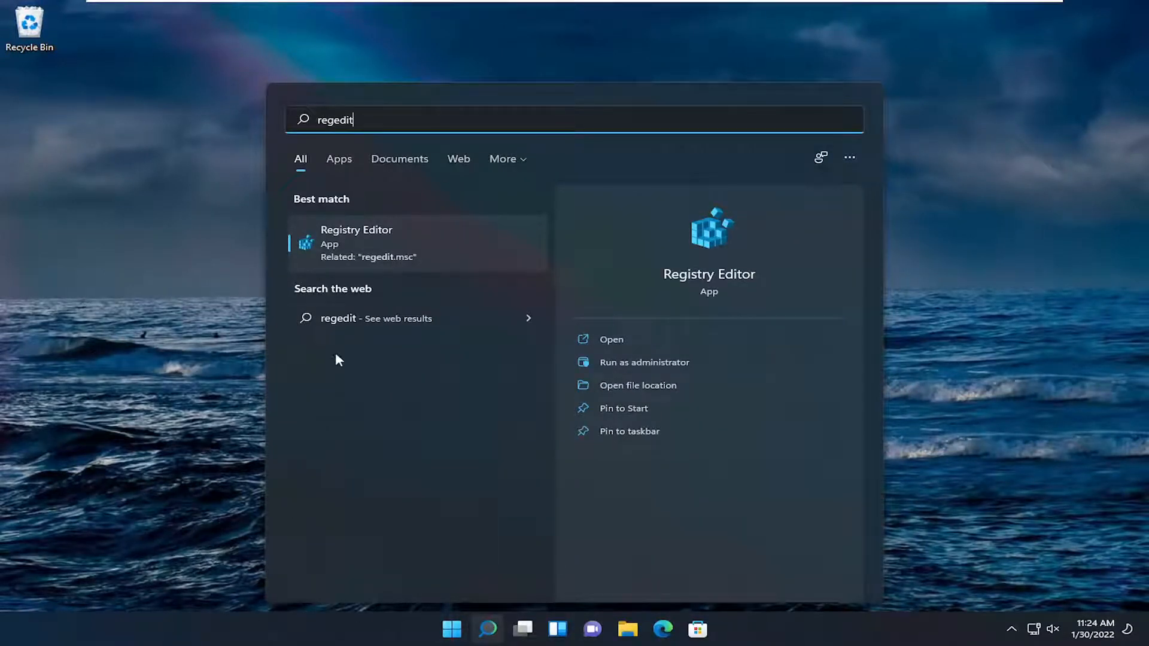
right_click(352, 237)
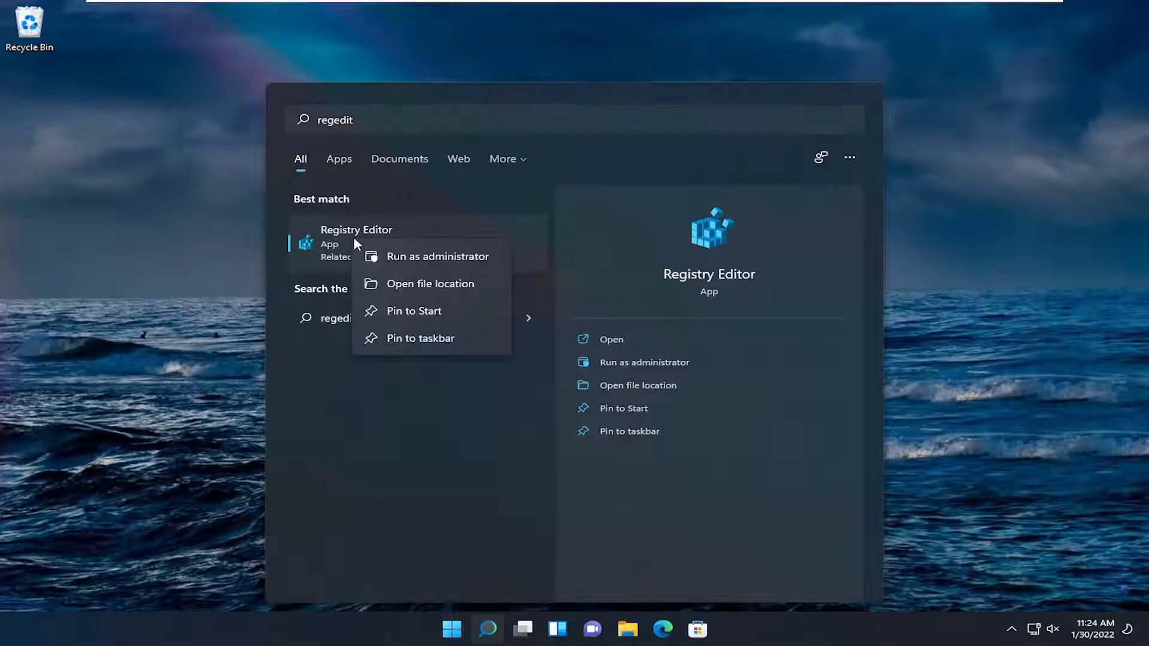
left_click(410, 257)
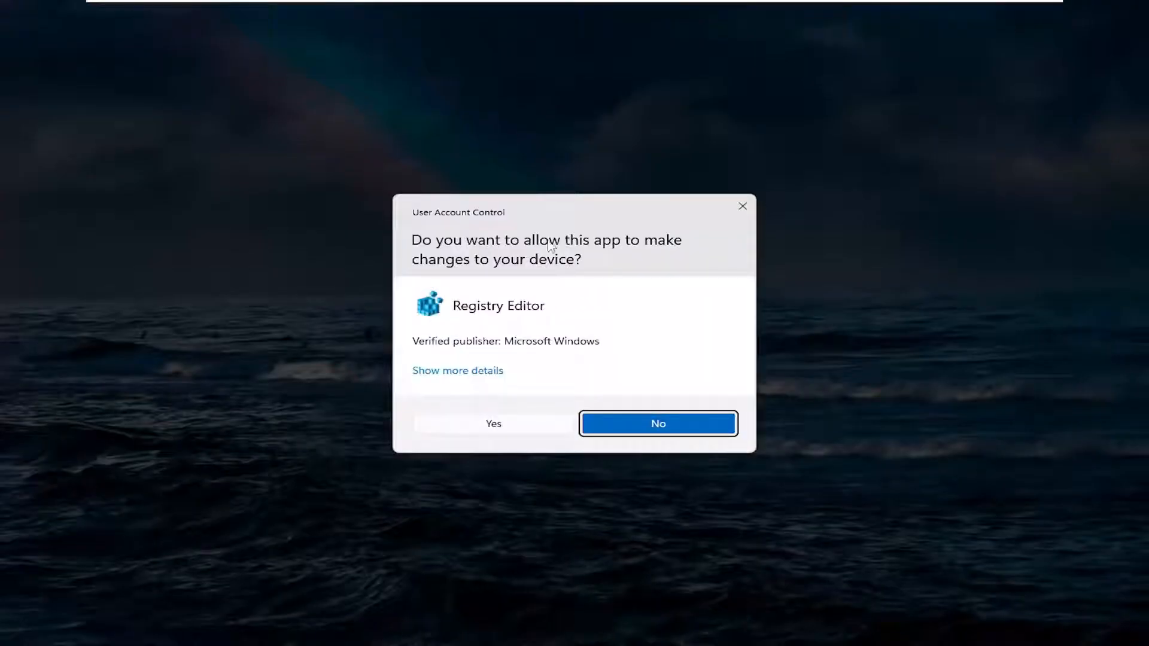
left_click(494, 430)
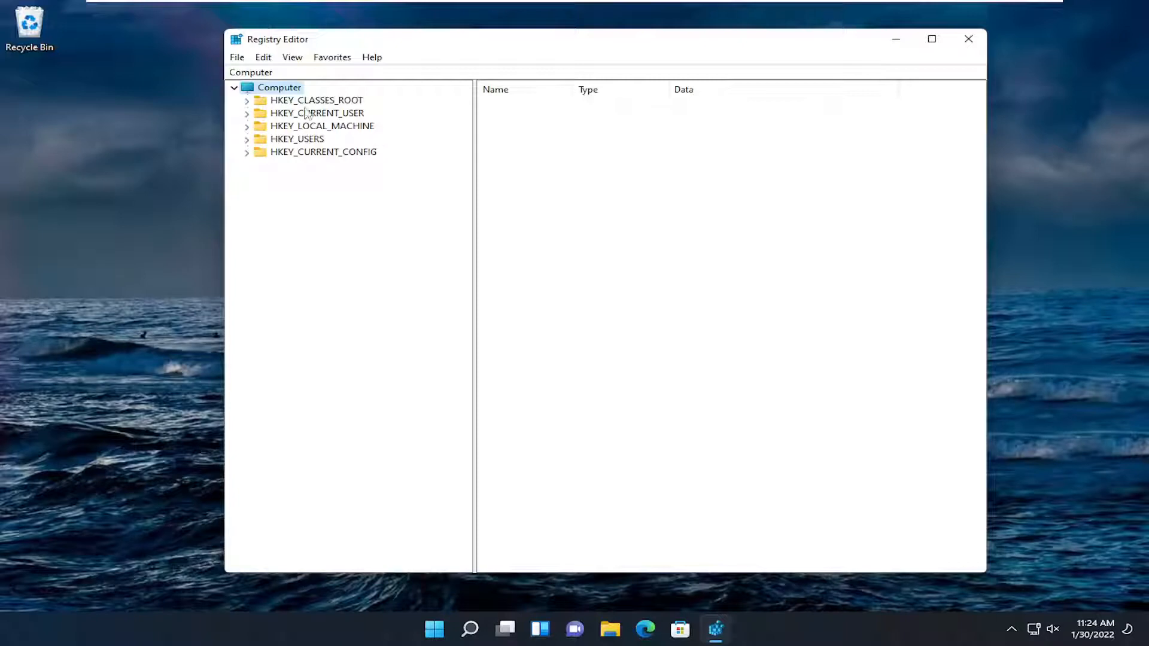
Look over the registry file export and import dialogs, cancelling each without saving or loading a file
left_click(238, 58)
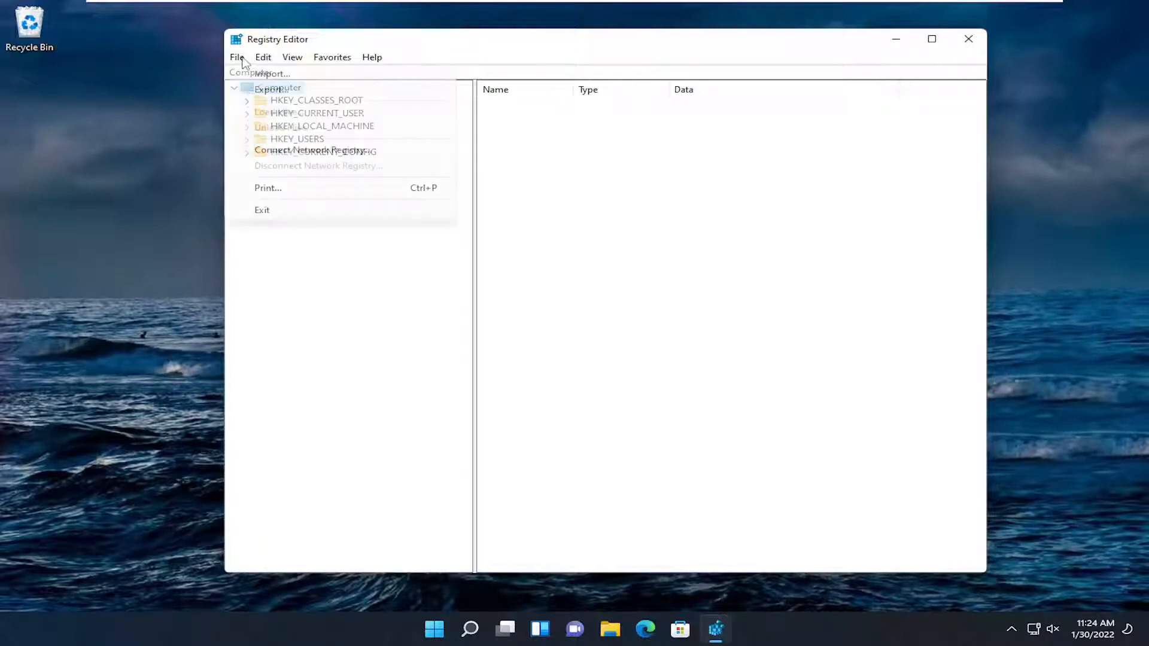
left_click(257, 88)
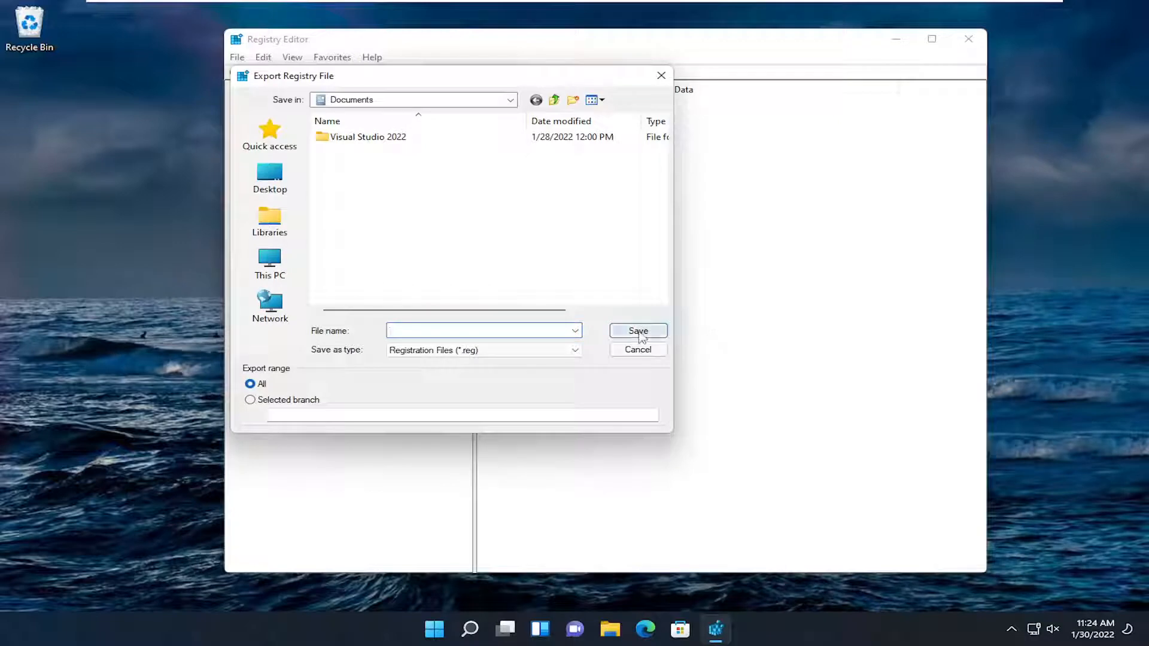
left_click(636, 352)
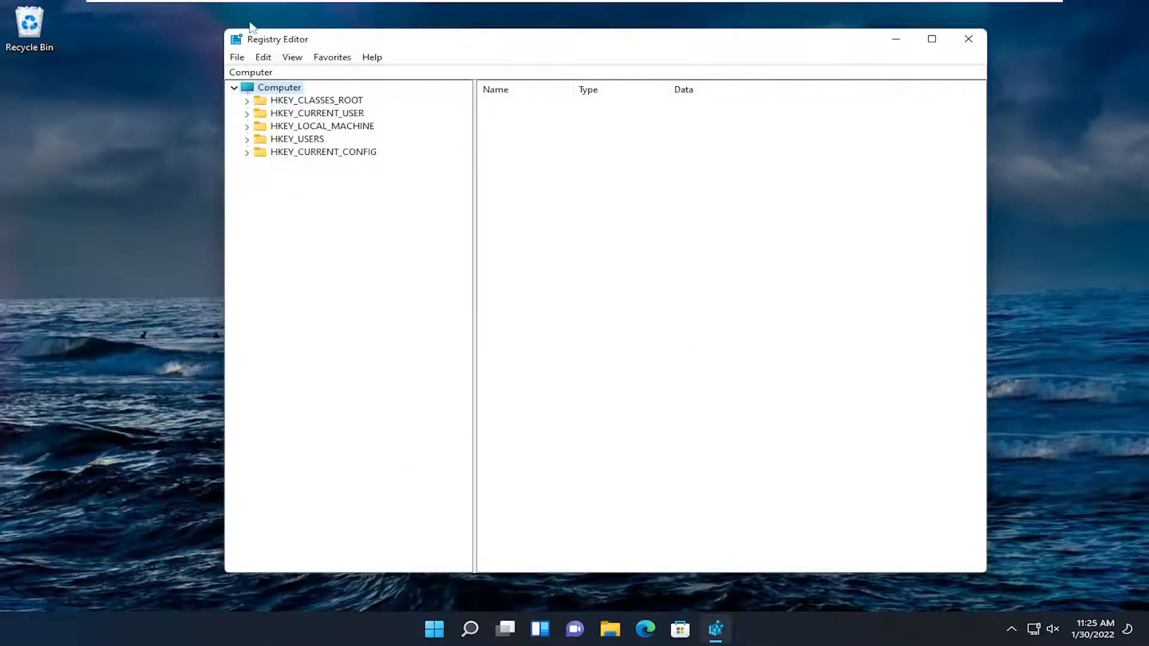
left_click(237, 58)
left_click(248, 73)
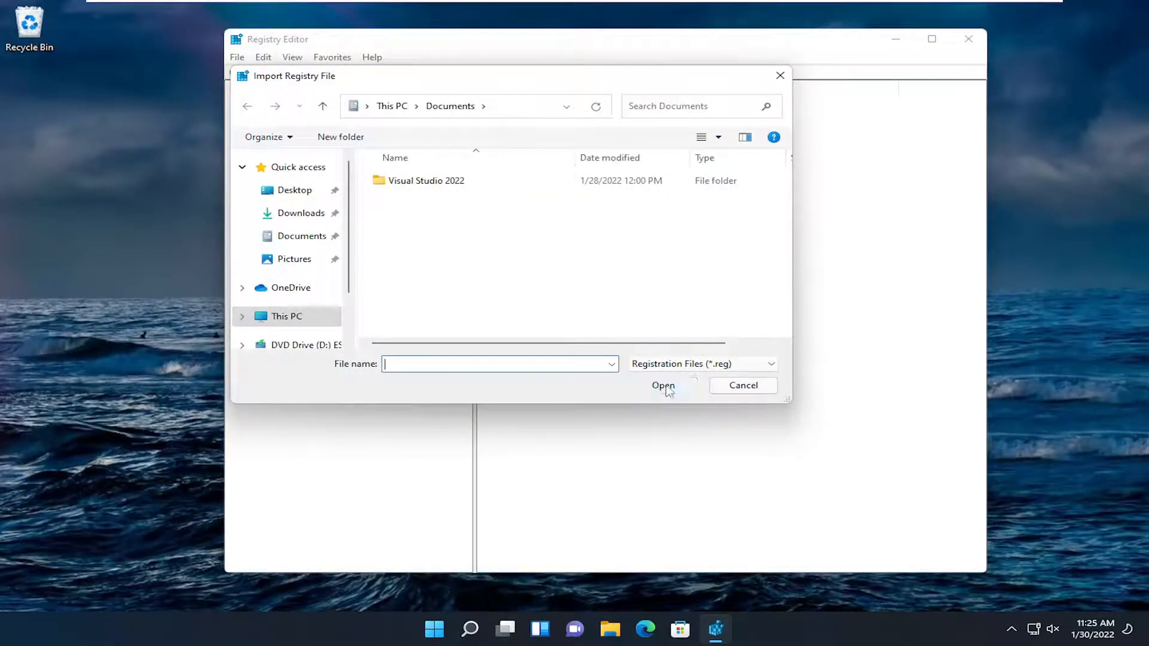
left_click(719, 386)
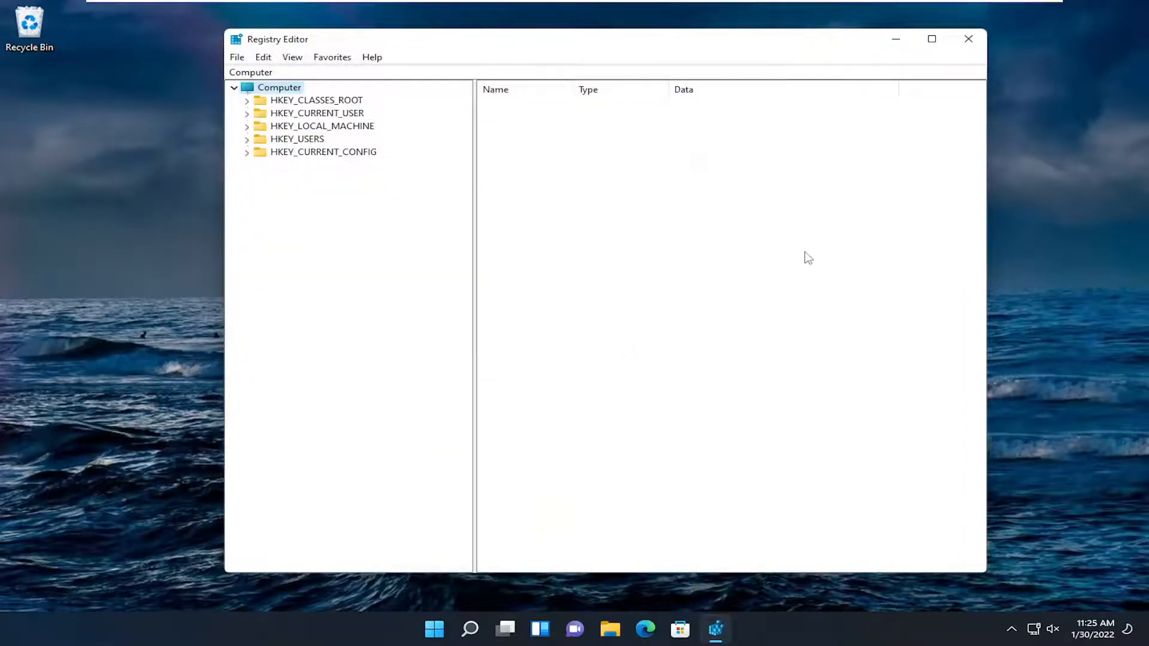
Navigate to the key HKEY_CURRENT_USER\Software\Microsoft\Windows\CurrentVersion\Policies\Explorer
double_click(342, 114)
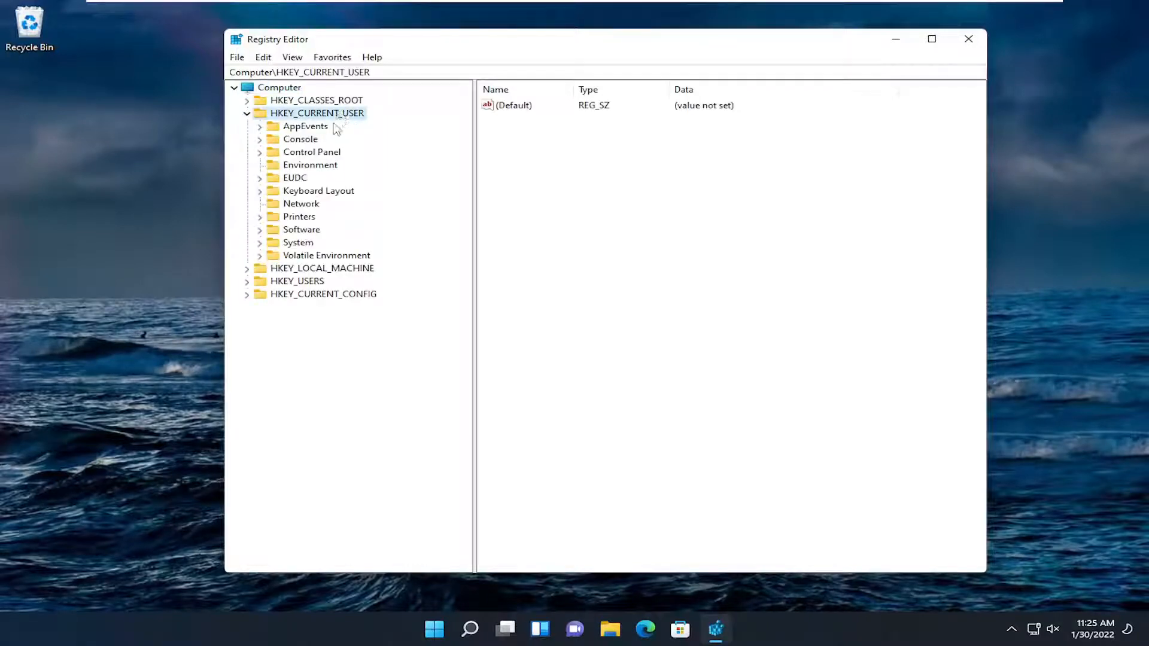
double_click(302, 231)
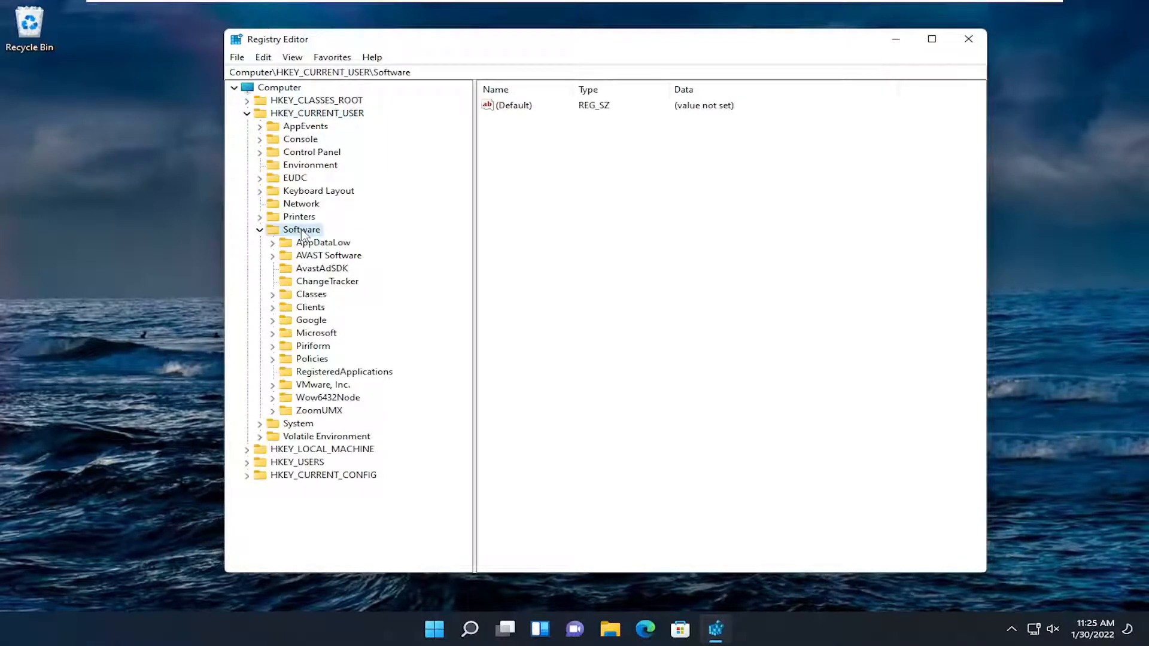
double_click(311, 334)
scroll(310, 337, "down", 14)
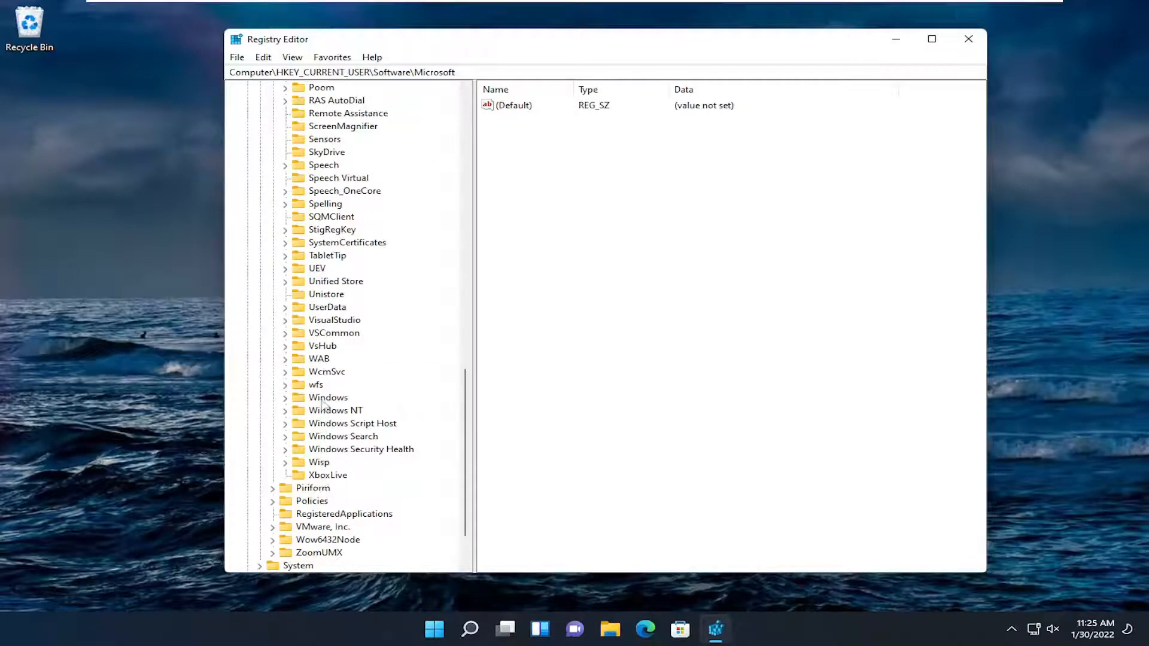
double_click(323, 399)
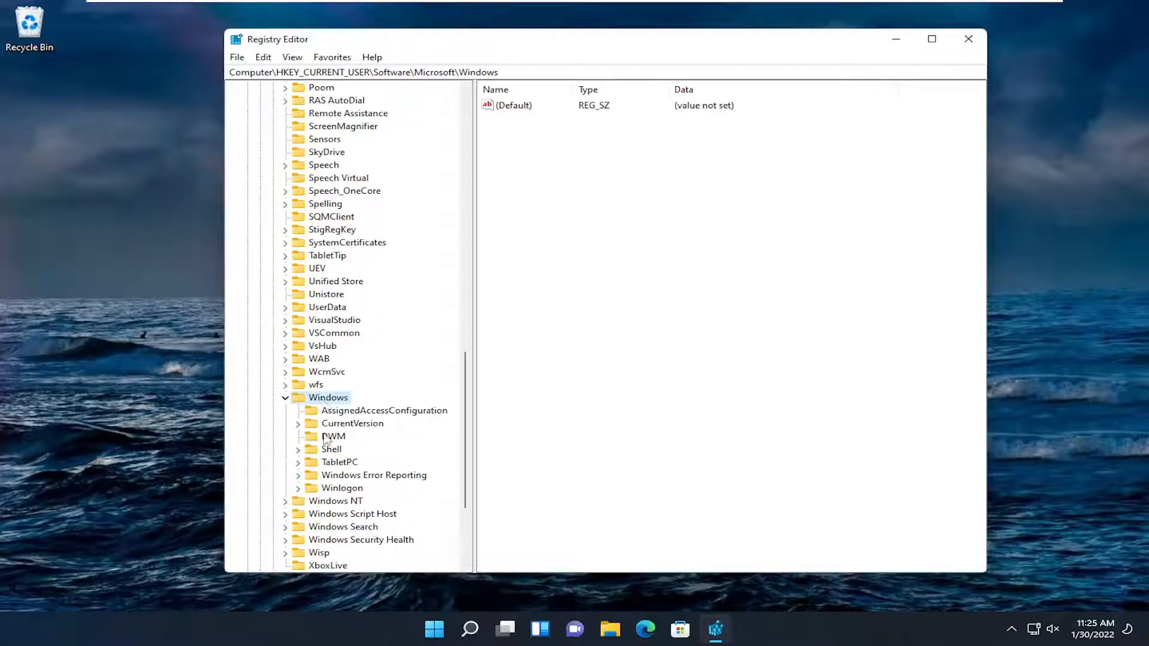
left_click(339, 425)
double_click(338, 425)
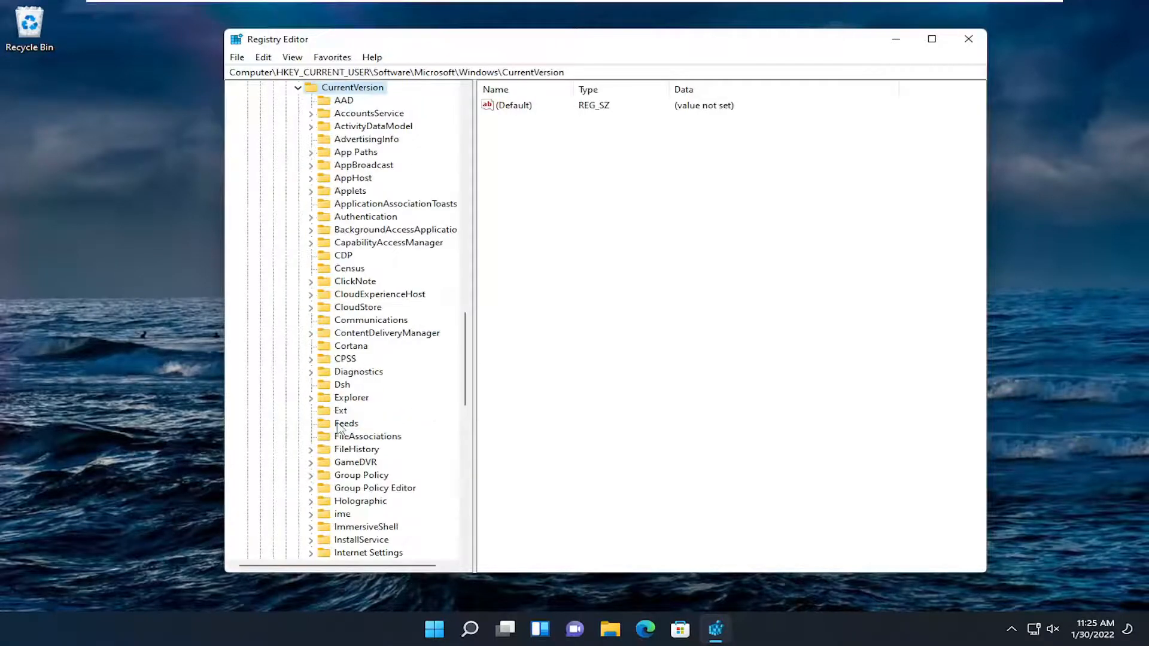
scroll(337, 427, "down", 7)
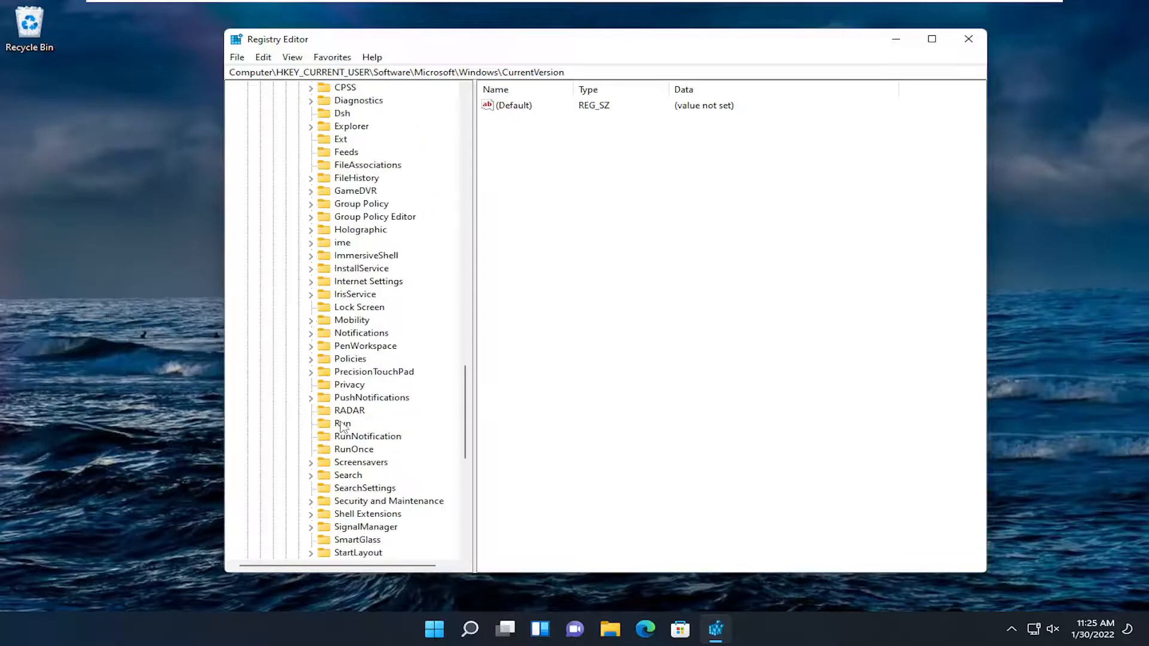
double_click(350, 359)
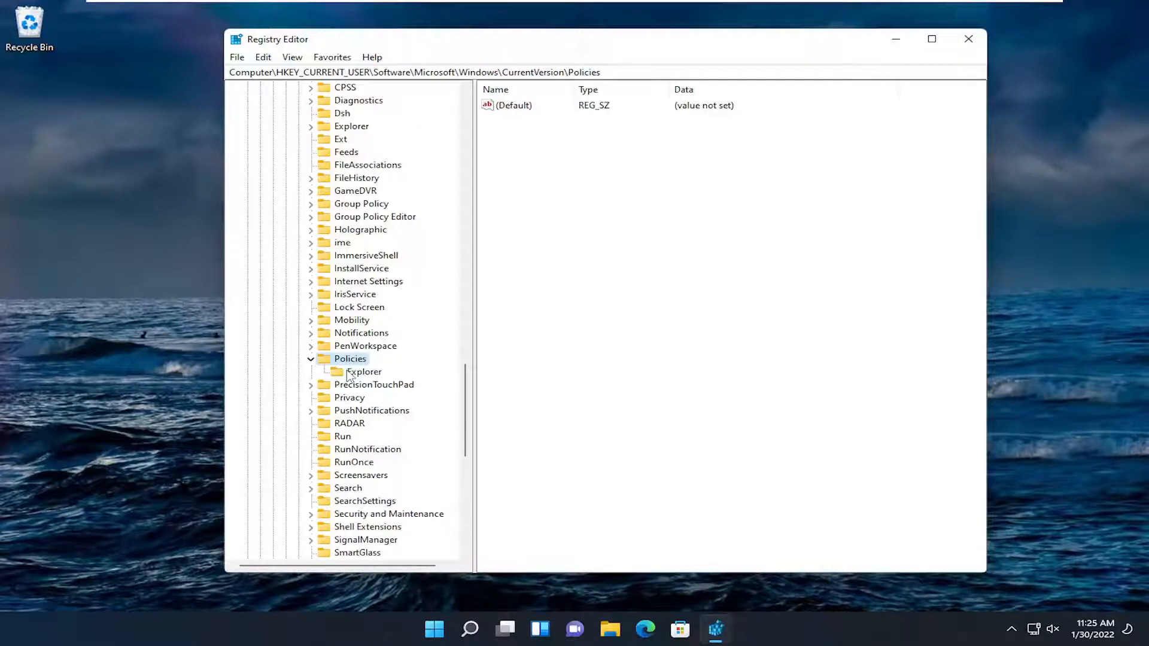
left_click(359, 372)
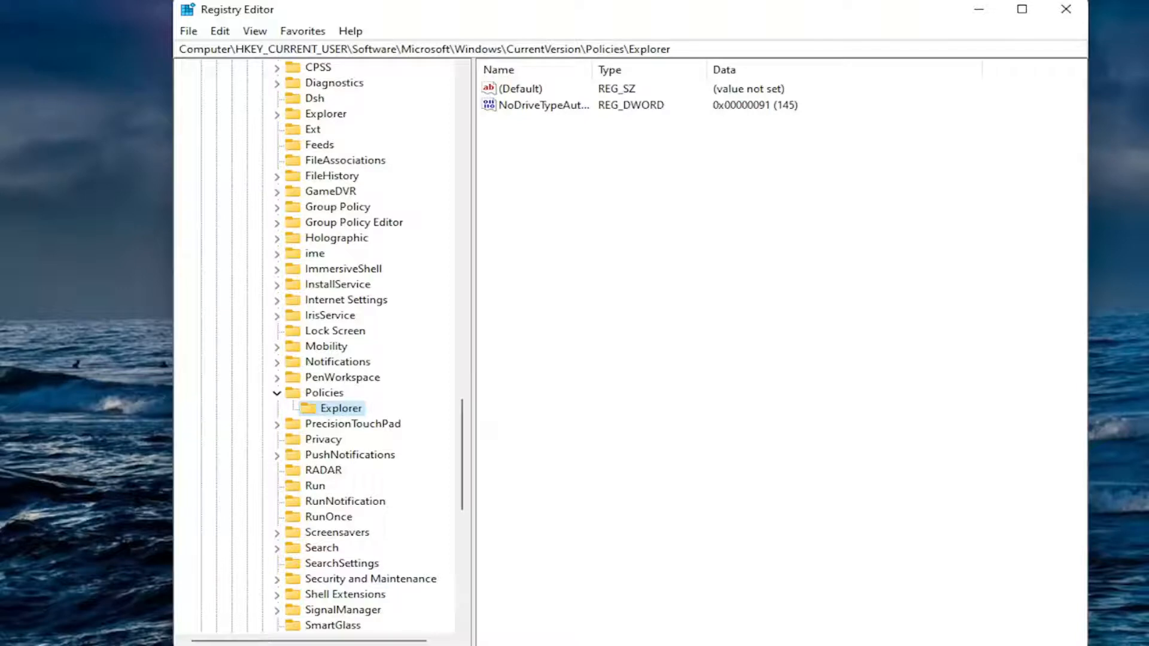
Create a DWORD (32-bit) value named HideClock in the Policies\Explorer key and set its value data to 1
right_click(660, 198)
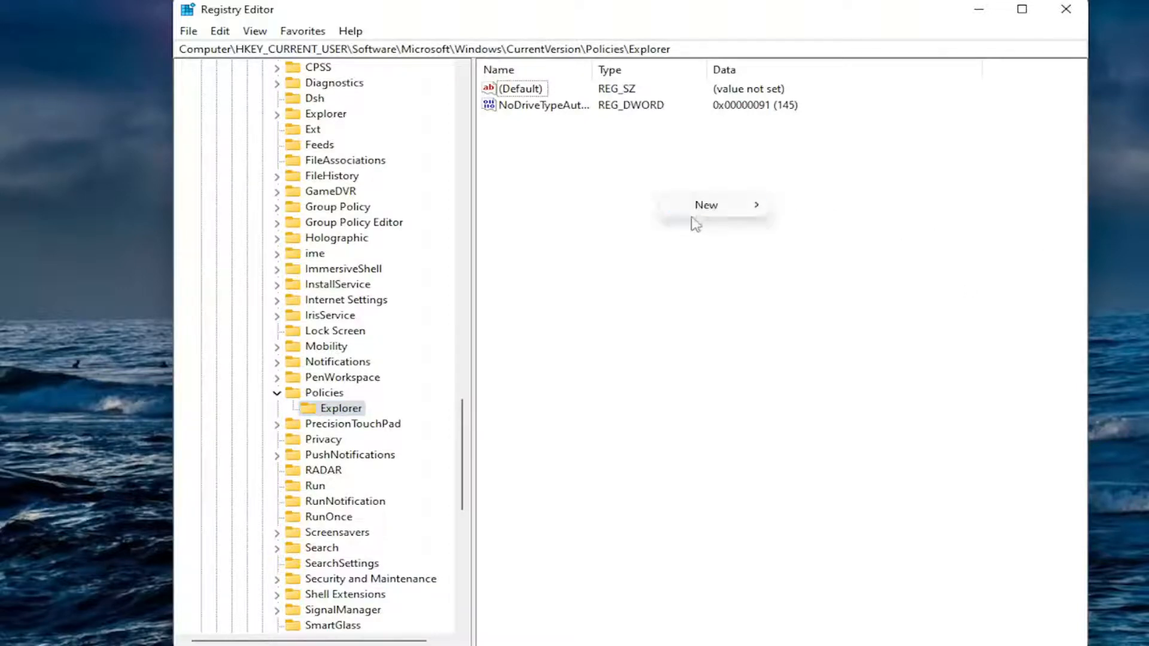
mouse_move(705, 218)
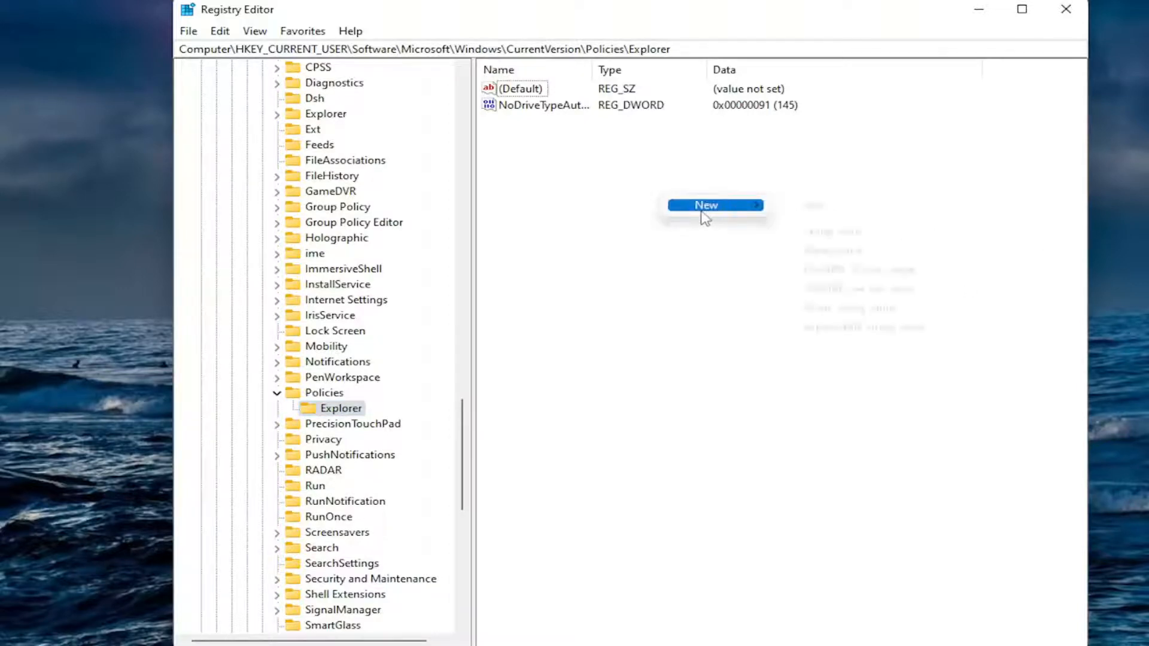
left_click(818, 271)
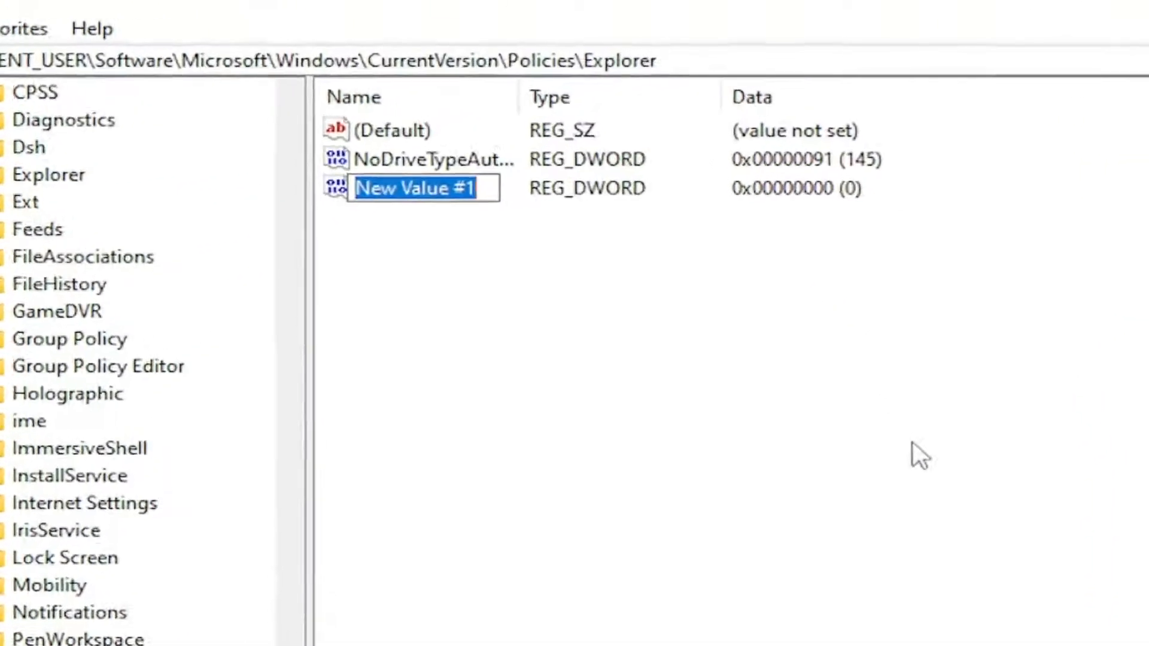
type("HideClock")
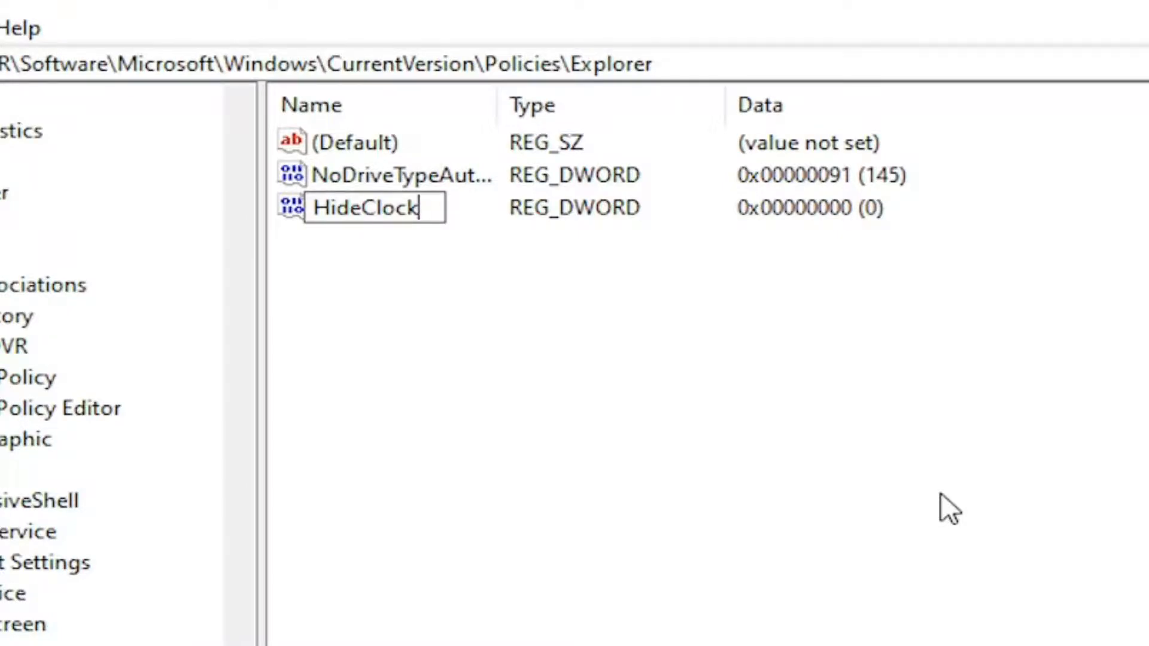
key("Return")
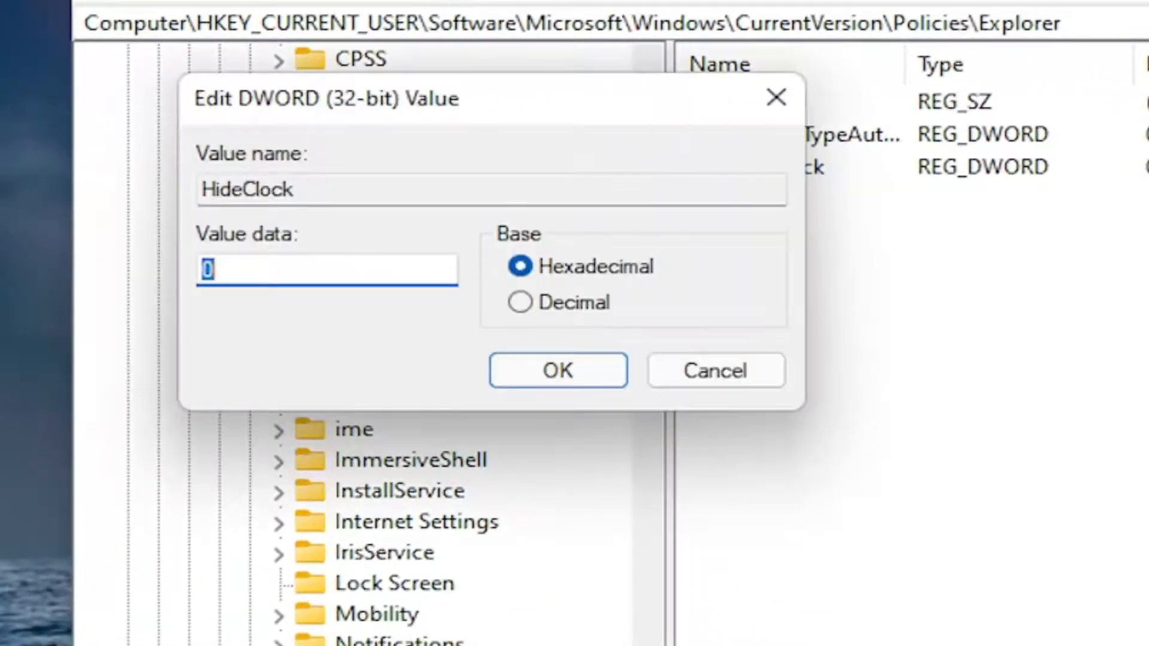
type("1")
left_click(554, 359)
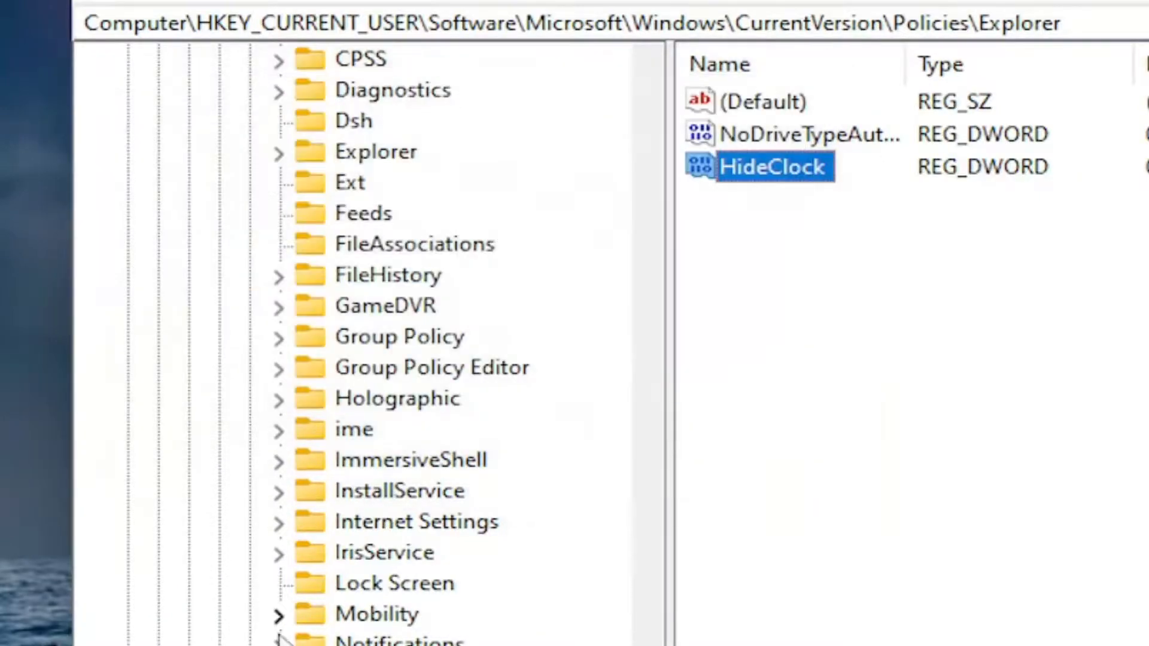
Collapse the expanded registry branches back up through HKEY_CURRENT_USER\Software\Microsoft\Windows and close Registry Editor
left_click(279, 645)
left_click_drag(647, 640, 646, 550)
left_click_drag(604, 489, 574, 388)
left_click(298, 488)
left_click(285, 462)
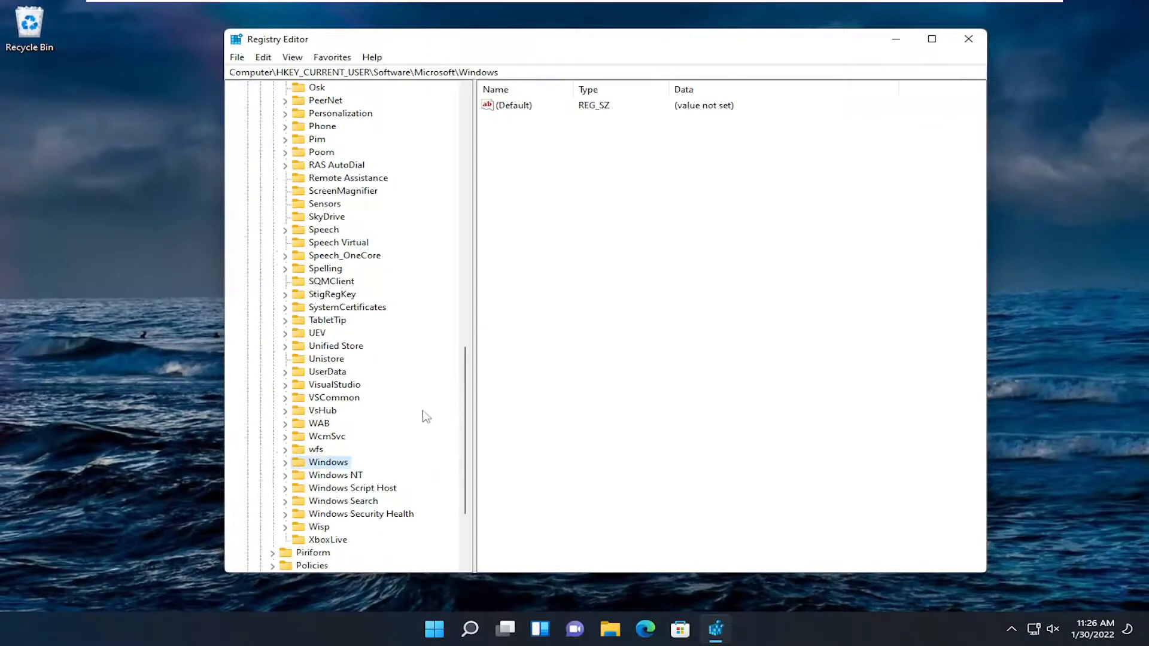
left_click_drag(466, 420, 468, 151)
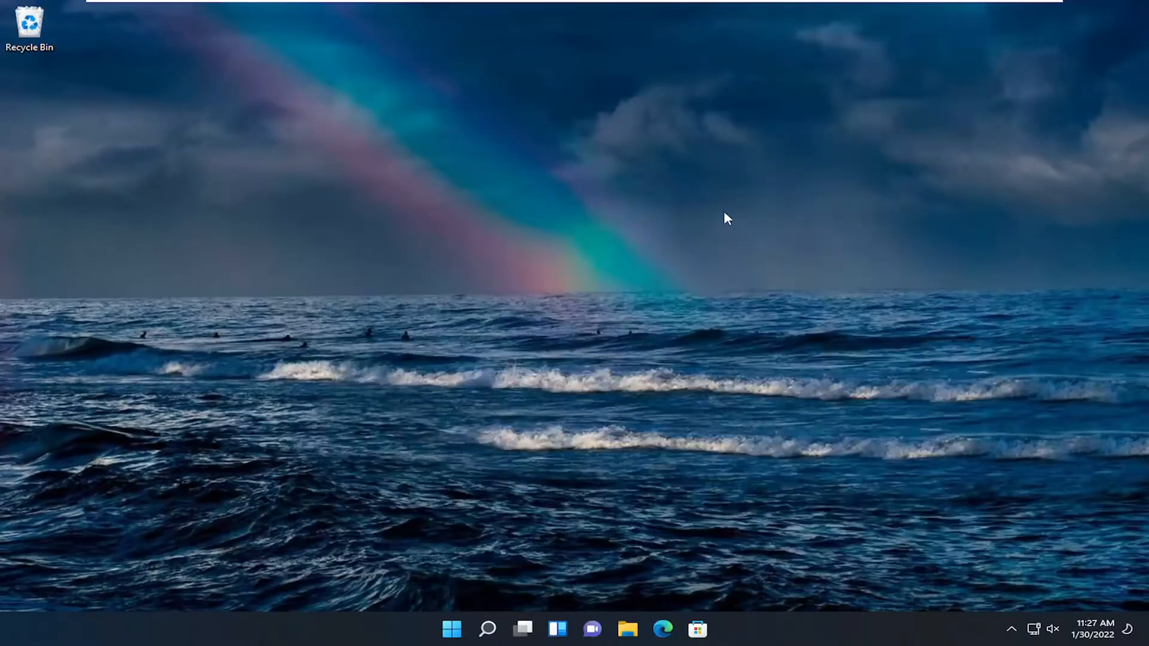